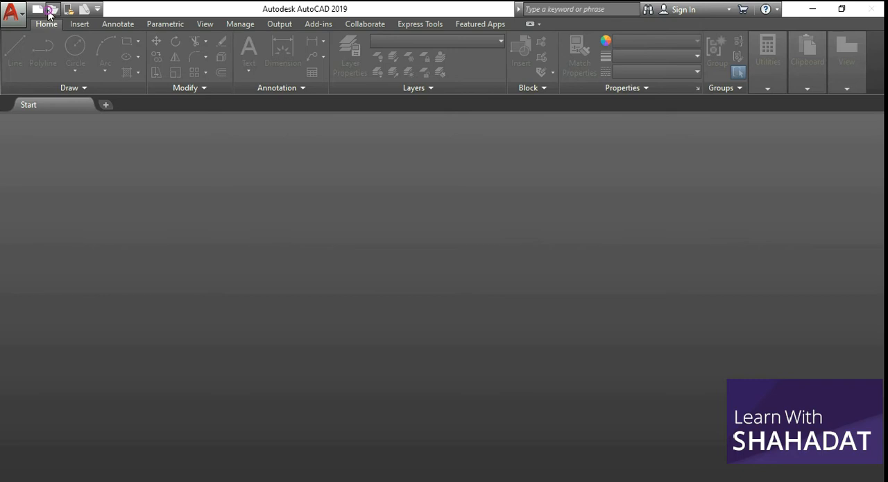
# Open the drawing PROPOSED IP CAMERA LAYOUT FOR TEXWEAVE.dwg from the Project 0001 folder
pyautogui.click(50, 14)
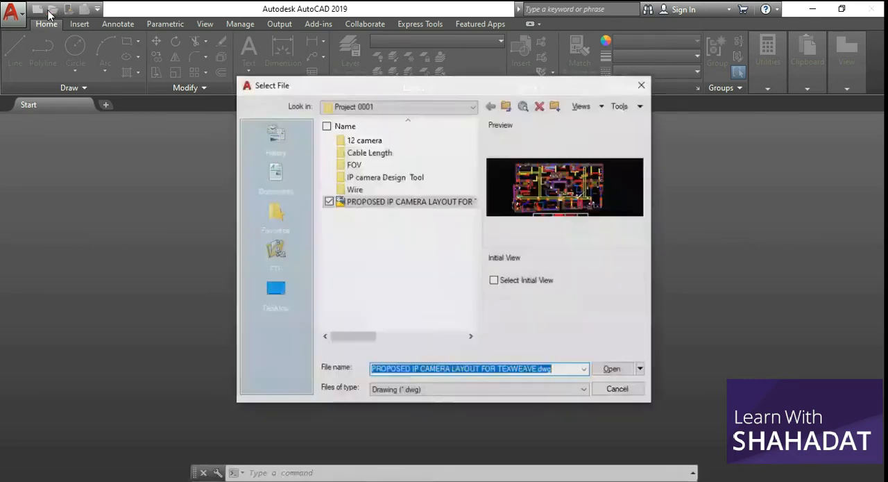
pyautogui.click(421, 256)
pyautogui.click(399, 201)
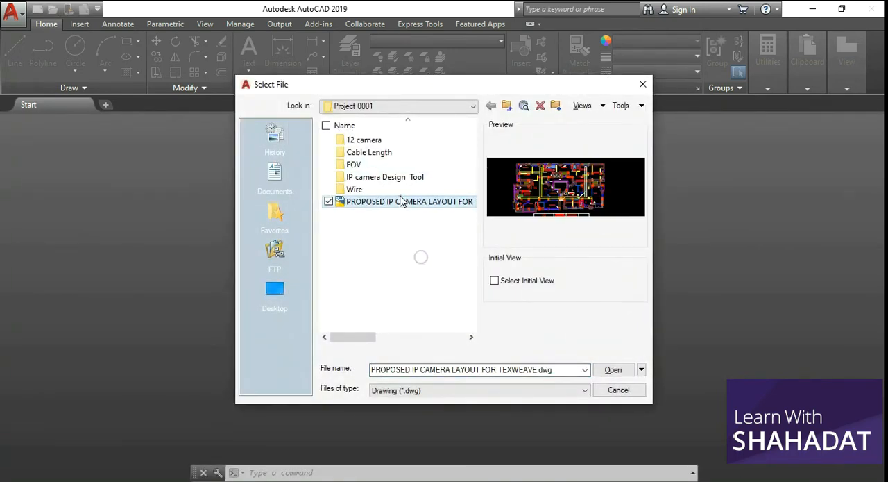
pyautogui.click(619, 372)
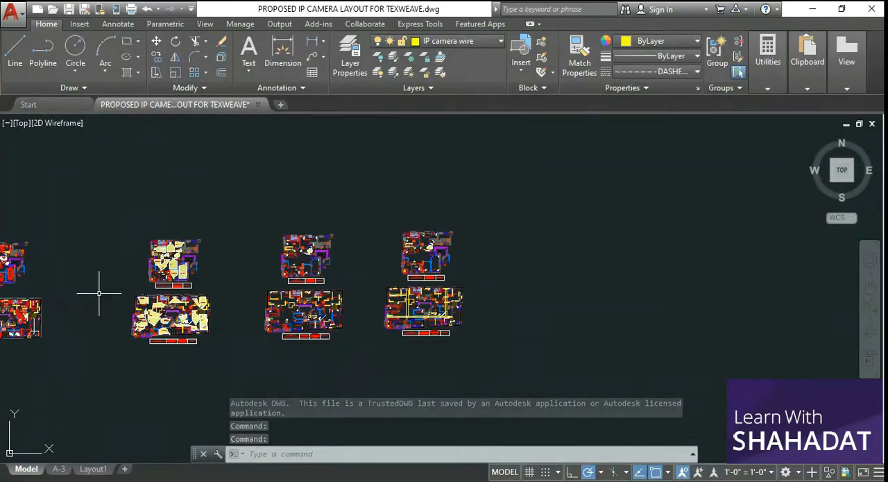
# Examine the set of IP camera floor plans in model space, from the overall arrangement to a single plan
pyautogui.scroll(-2, 99, 293)
pyautogui.scroll(-2, 91, 292)
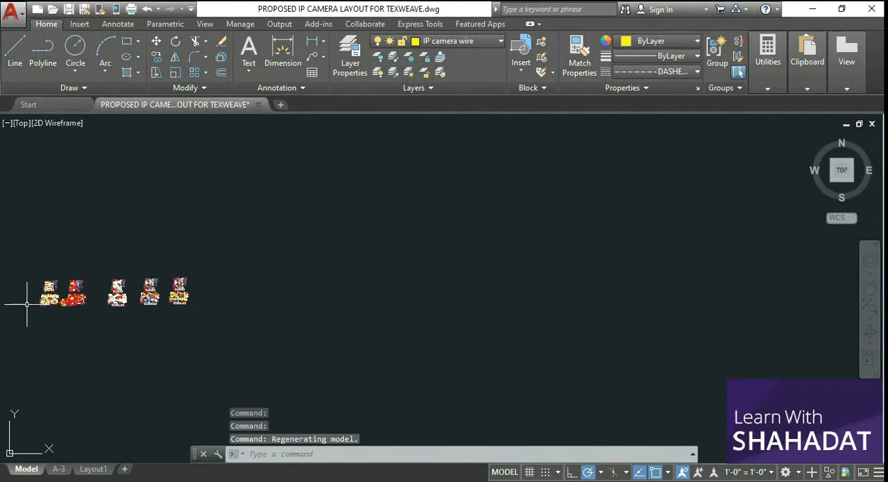
pyautogui.scroll(1, 19, 302)
pyautogui.scroll(3, 19, 302)
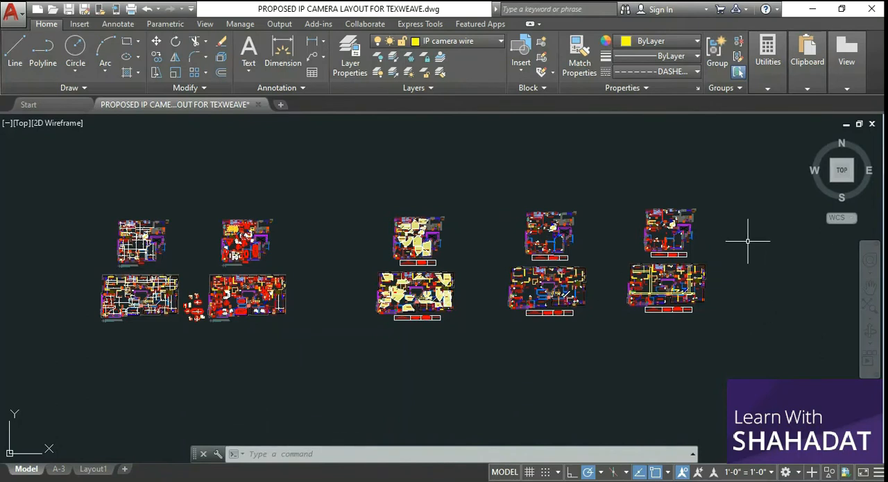
pyautogui.scroll(4, 737, 232)
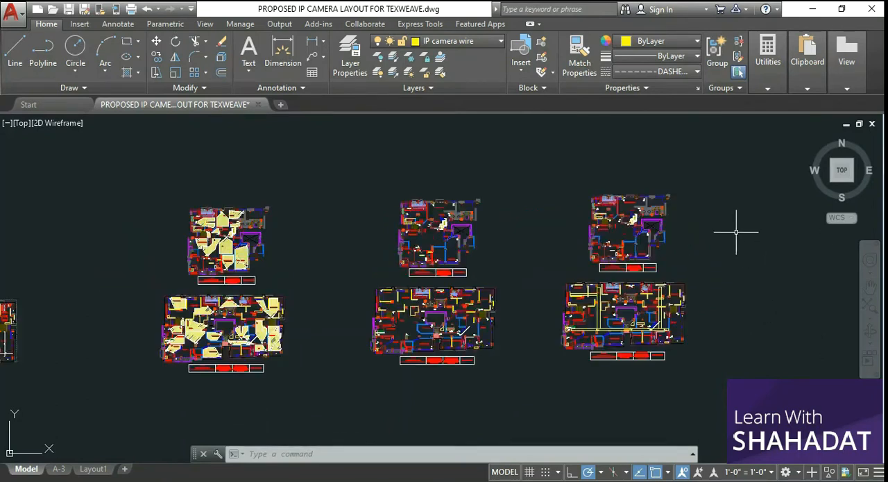
pyautogui.scroll(2, 682, 200)
pyautogui.scroll(3, 682, 200)
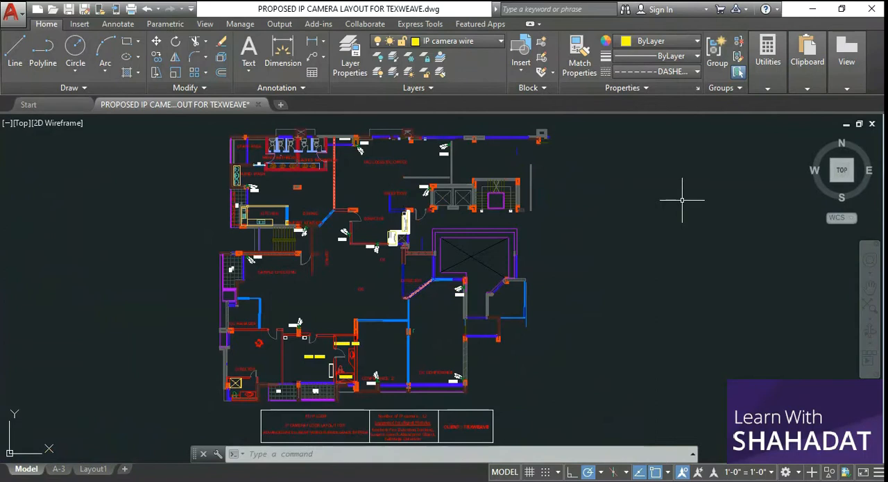
pyautogui.scroll(-3, 676, 221)
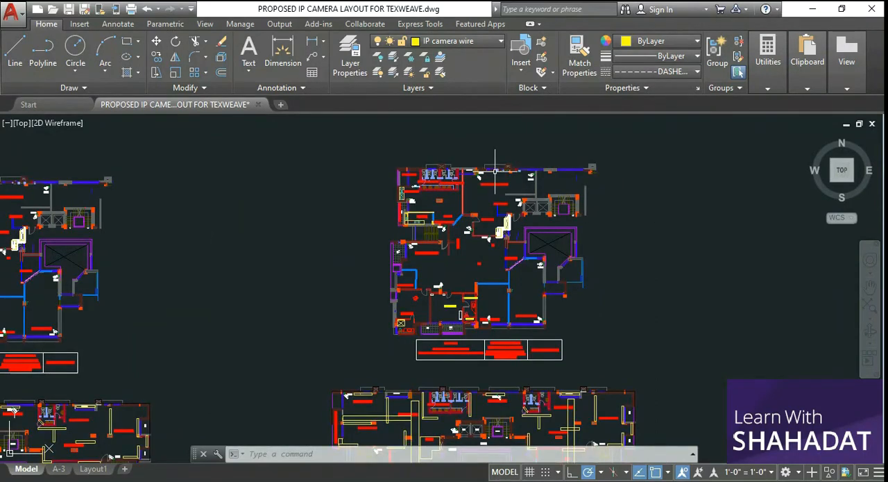
pyautogui.moveTo(344, 154)
pyautogui.mouseDown()
pyautogui.moveTo(350, 222)
pyautogui.moveTo(401, 319)
pyautogui.moveTo(317, 228)
pyautogui.moveTo(342, 155)
pyautogui.mouseUp()
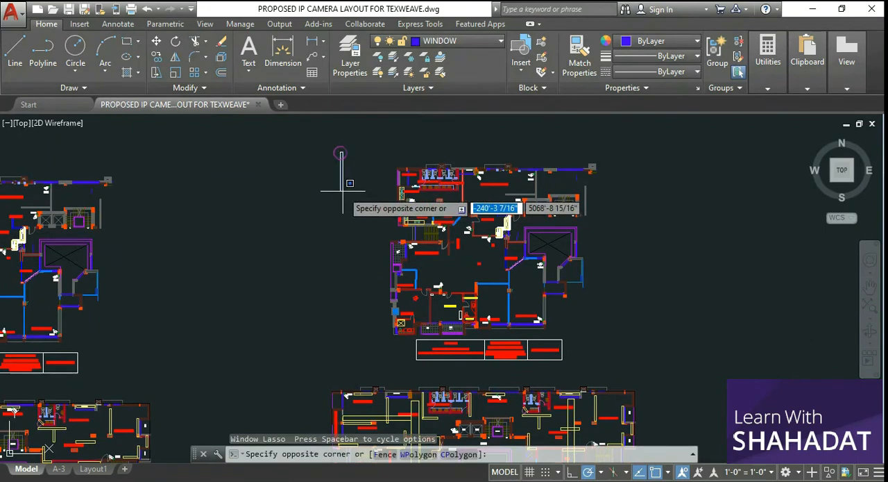
pyautogui.click(659, 373)
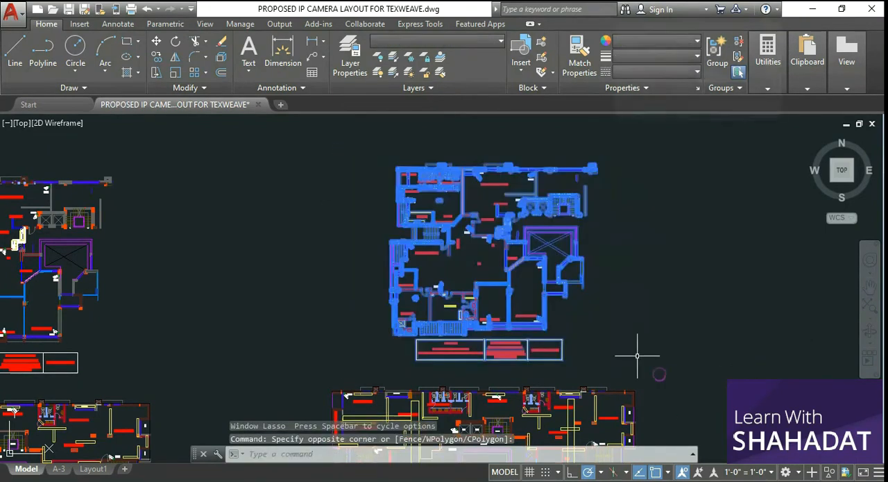
pyautogui.click(639, 315)
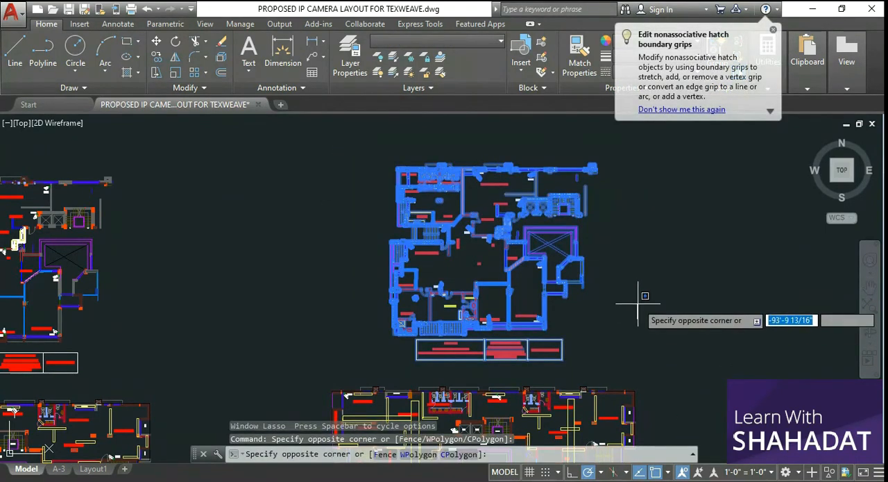
pyautogui.press('Escape')
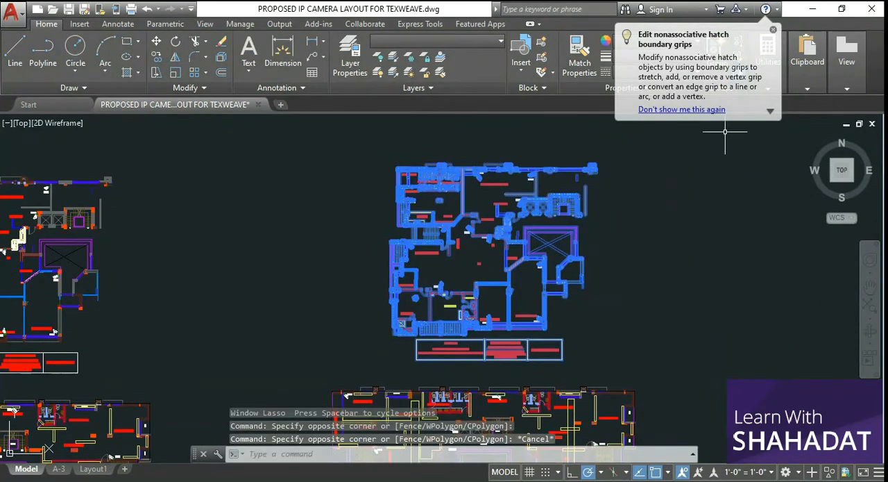
pyautogui.click(773, 33)
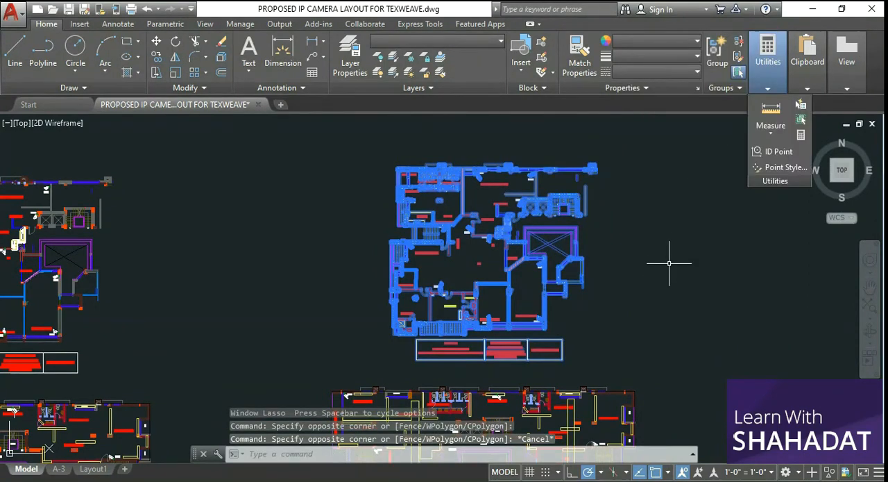
pyautogui.press('Escape')
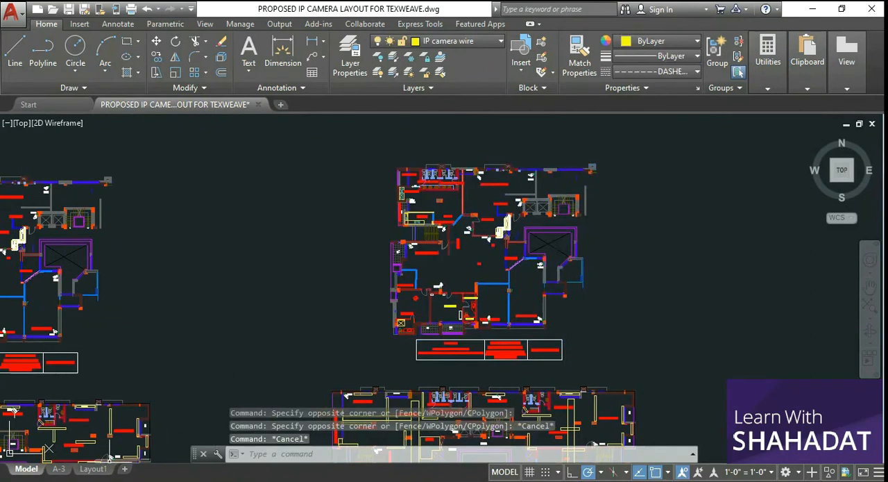
# Switch to the Layout1 sheet and bring the whole page into view
pyautogui.moveTo(90, 471)
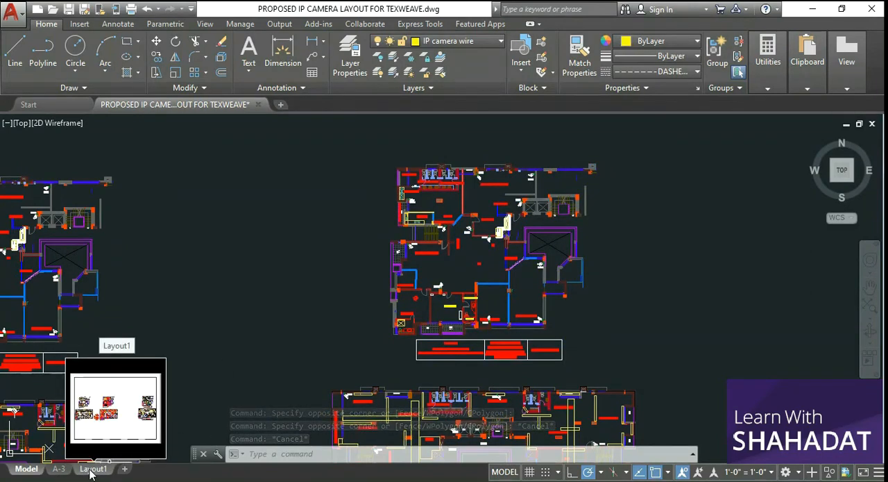
pyautogui.click(90, 469)
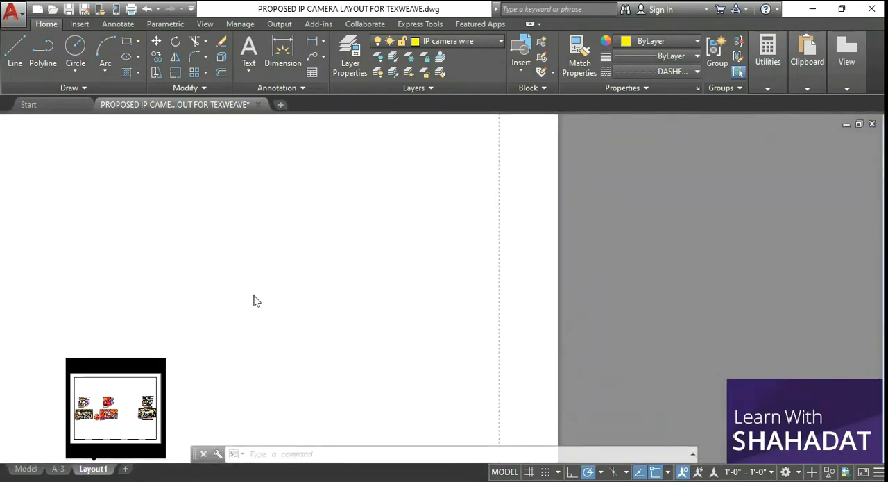
pyautogui.scroll(-6, 333, 289)
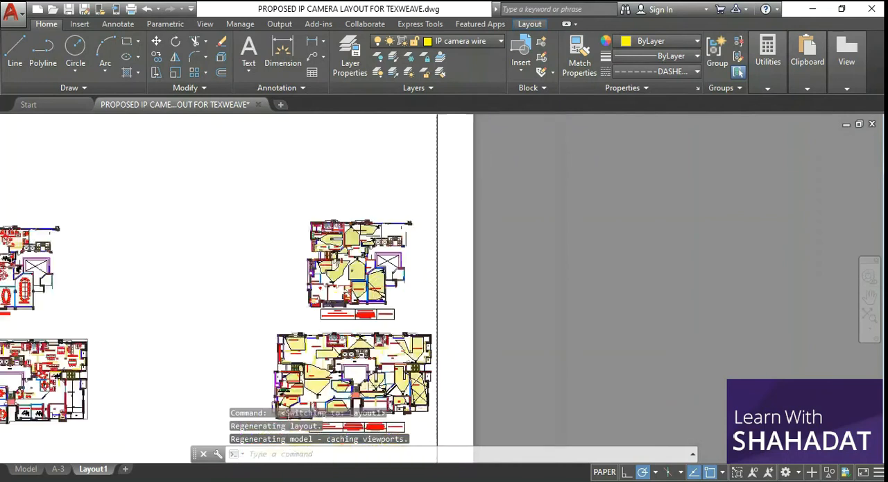
pyautogui.scroll(2, 290, 363)
pyautogui.scroll(-2, 291, 363)
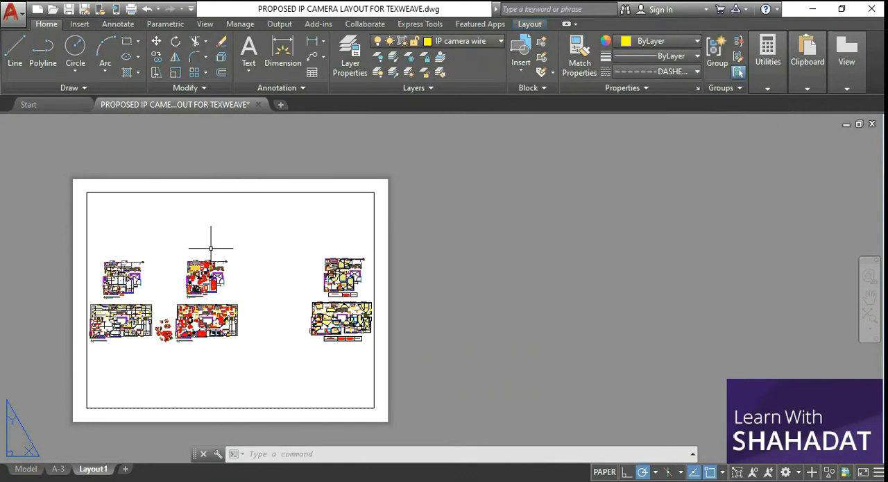
# Start plotting Layout1 as a single sheet, keeping the page setup at <None>
pyautogui.hotkey('ctrl', 'p')
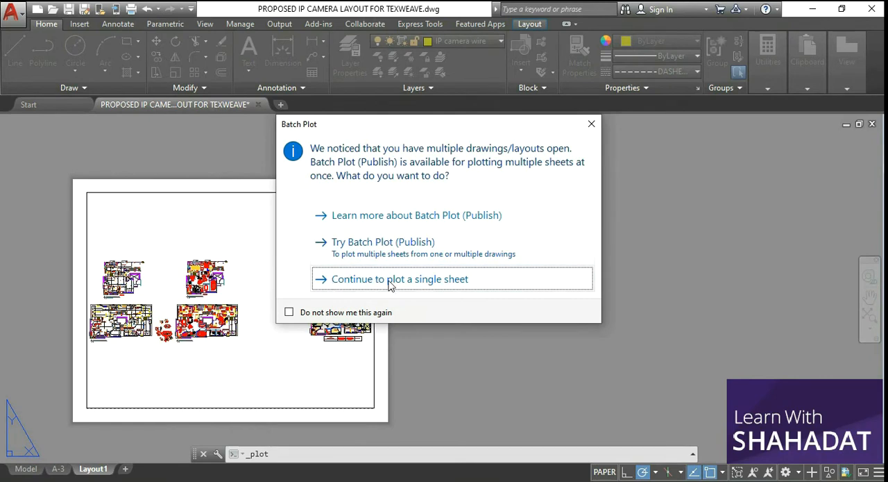
pyautogui.click(442, 285)
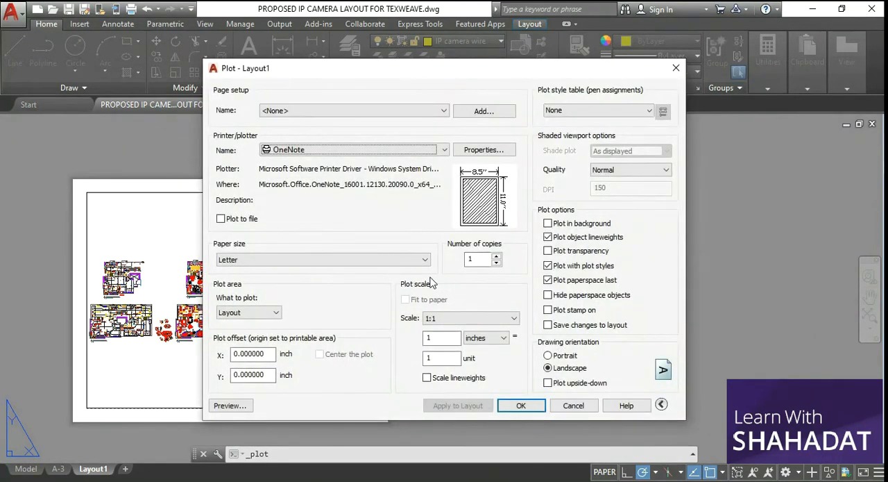
pyautogui.click(416, 113)
pyautogui.click(415, 111)
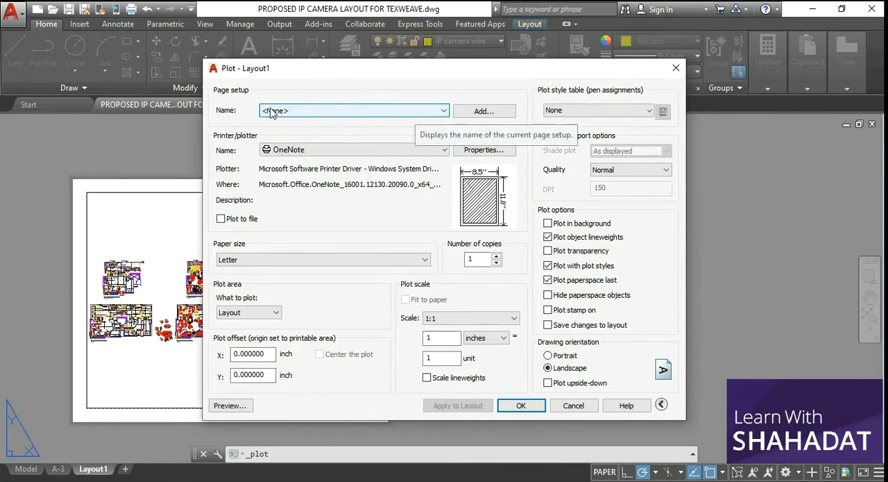
# Try Microsoft Print to PDF and Foxit Reader PDF Printer as the plotter for Layout1
pyautogui.click(348, 152)
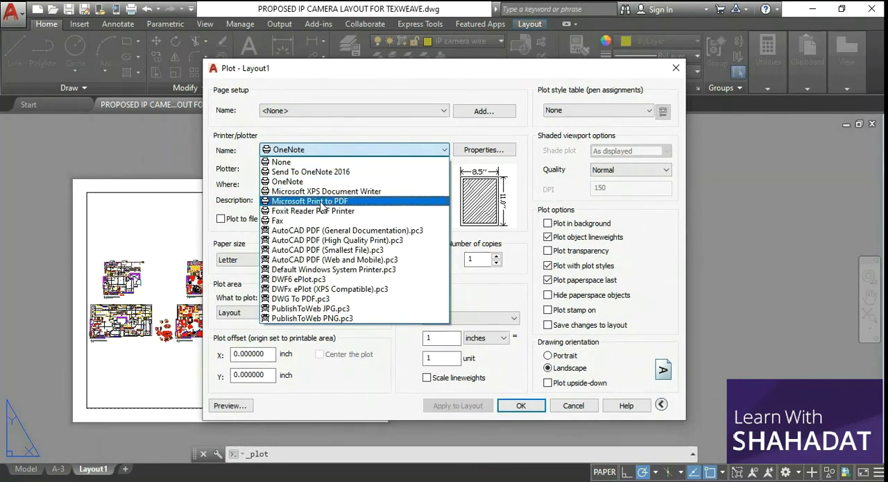
pyautogui.click(360, 203)
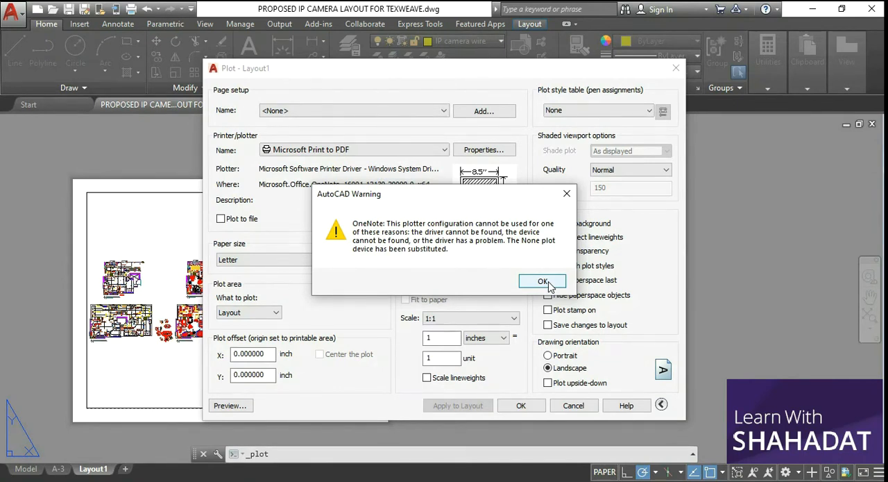
pyautogui.click(545, 281)
pyautogui.click(376, 147)
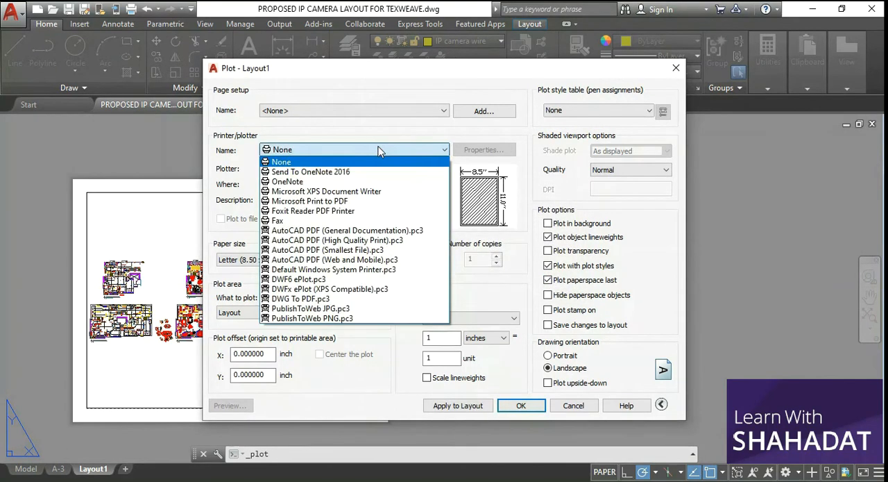
pyautogui.click(359, 211)
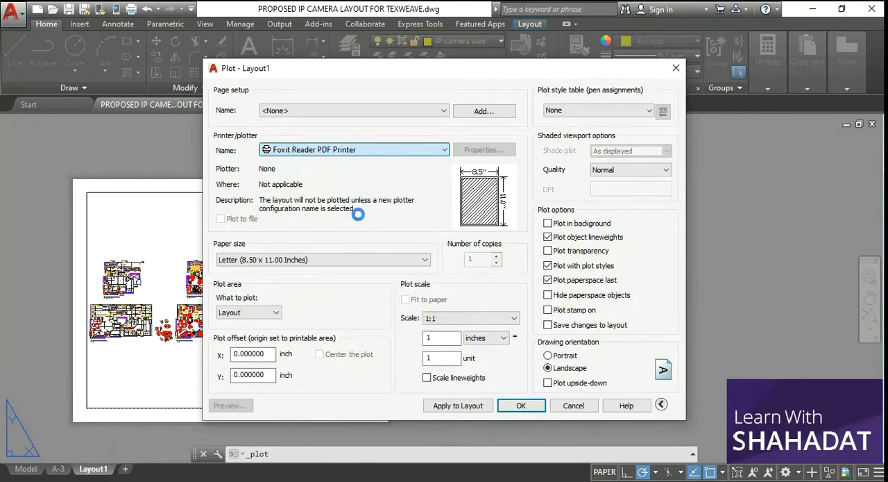
pyautogui.click(367, 151)
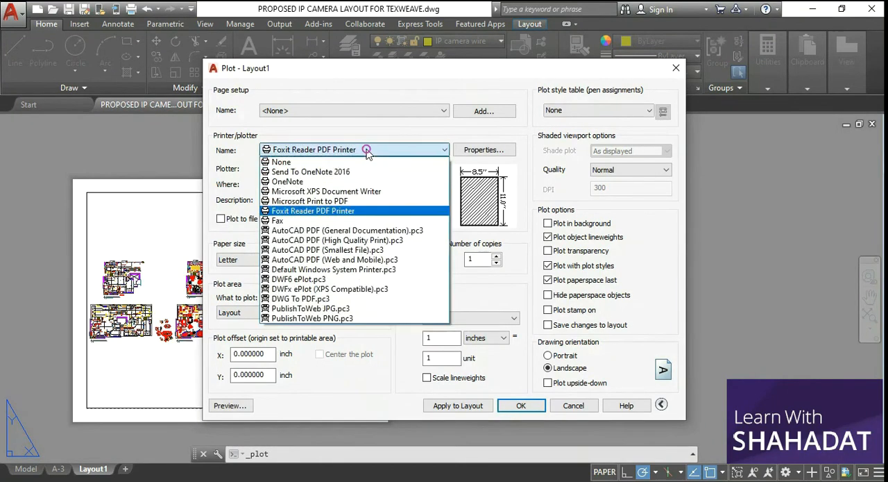
pyautogui.click(344, 200)
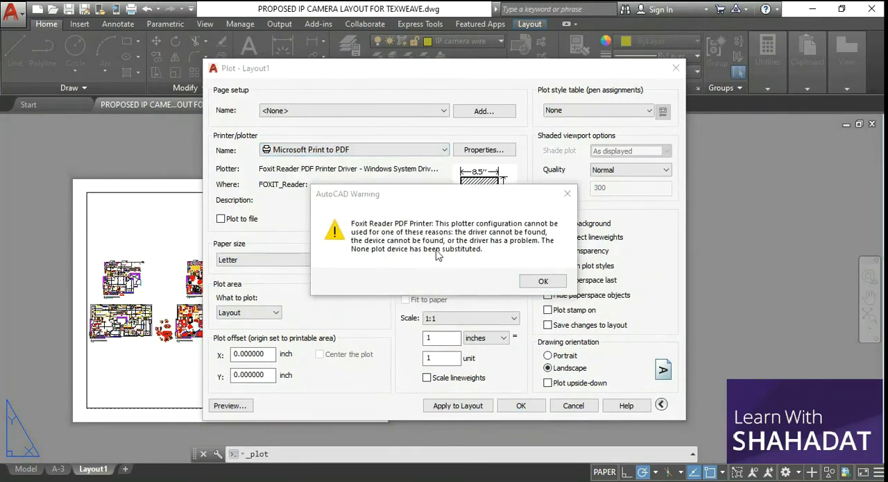
pyautogui.click(544, 281)
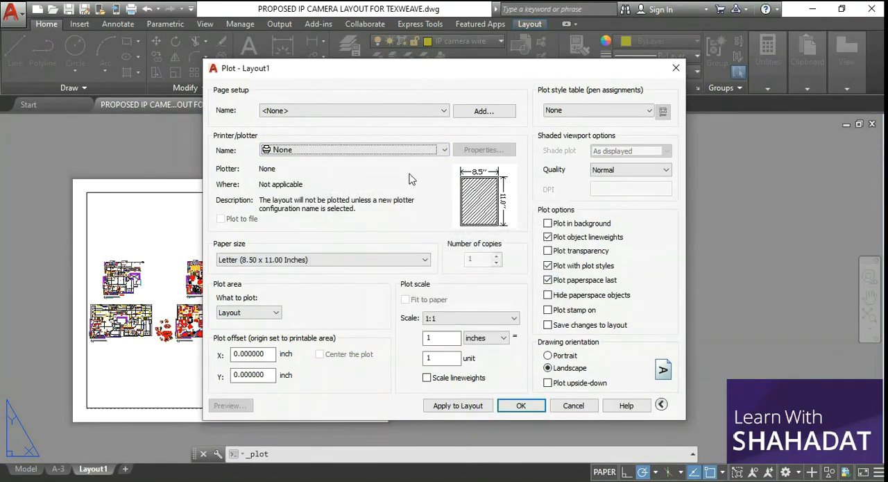
# Set the plotter to Foxit Reader PDF Printer and the paper size to A4
pyautogui.click(389, 151)
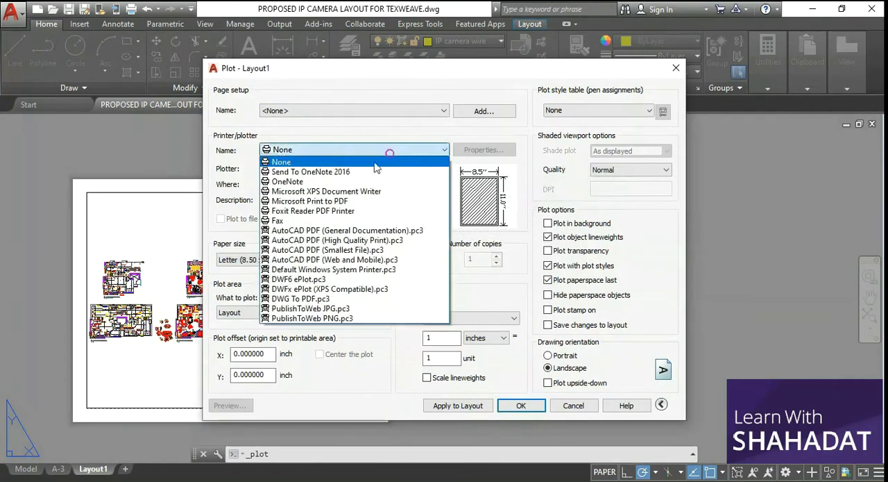
pyautogui.click(340, 211)
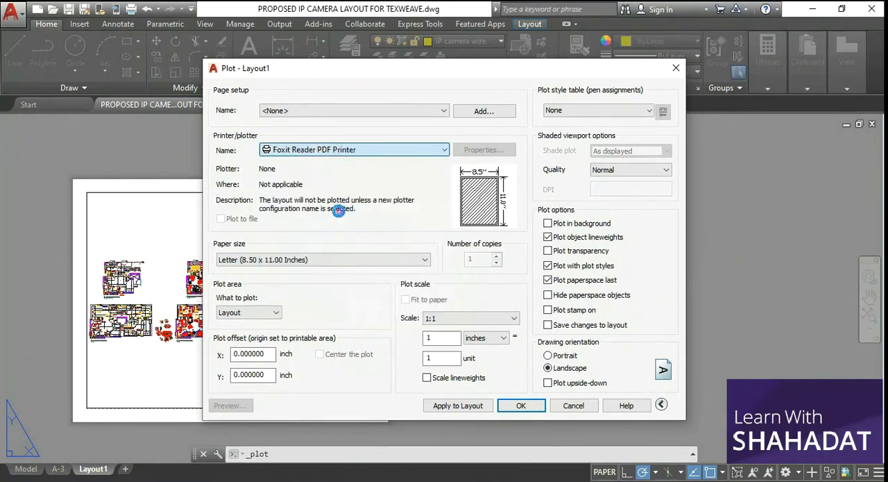
pyautogui.click(308, 261)
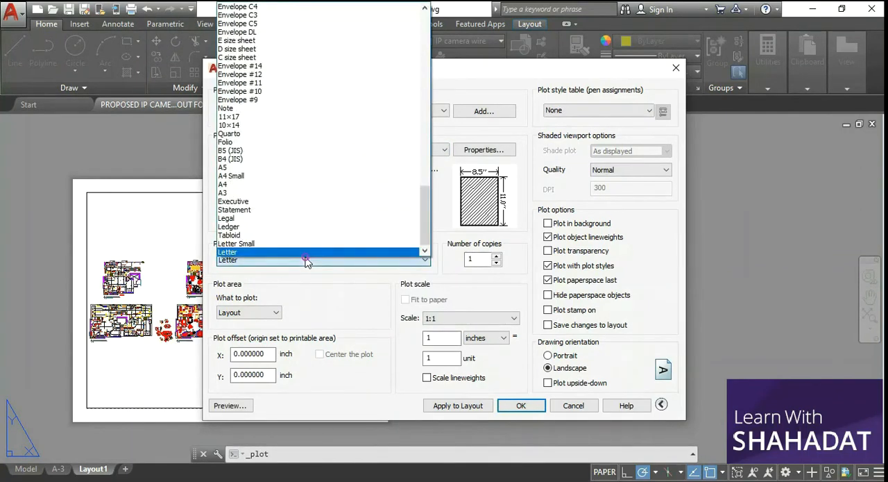
pyautogui.click(263, 185)
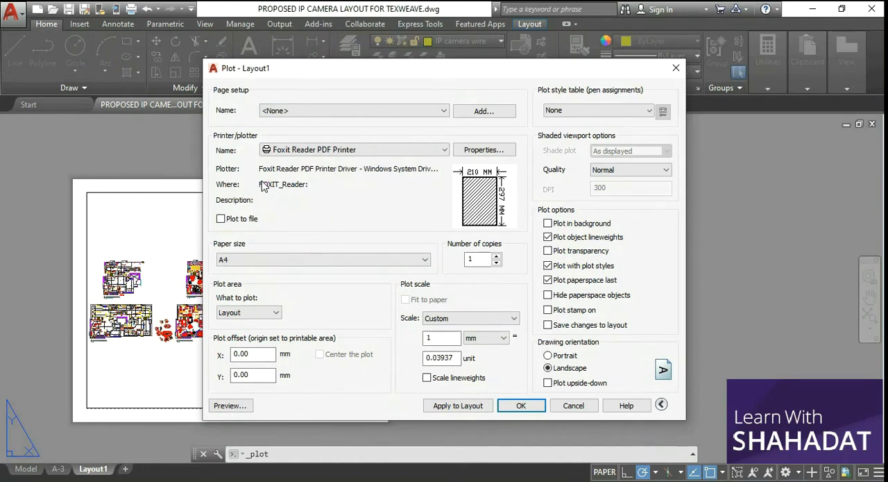
# Set the plot area to Window and frame the middle floor plan in the upper row of Layout1
pyautogui.click(258, 317)
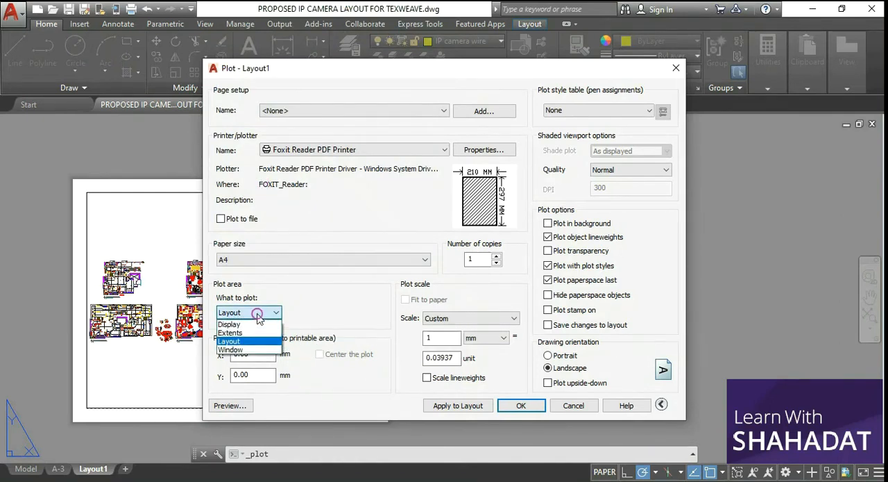
pyautogui.click(259, 317)
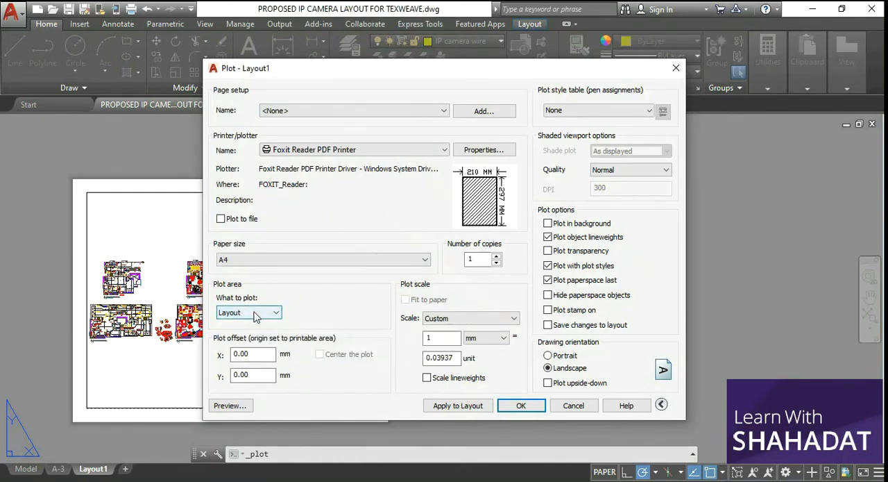
pyautogui.click(254, 312)
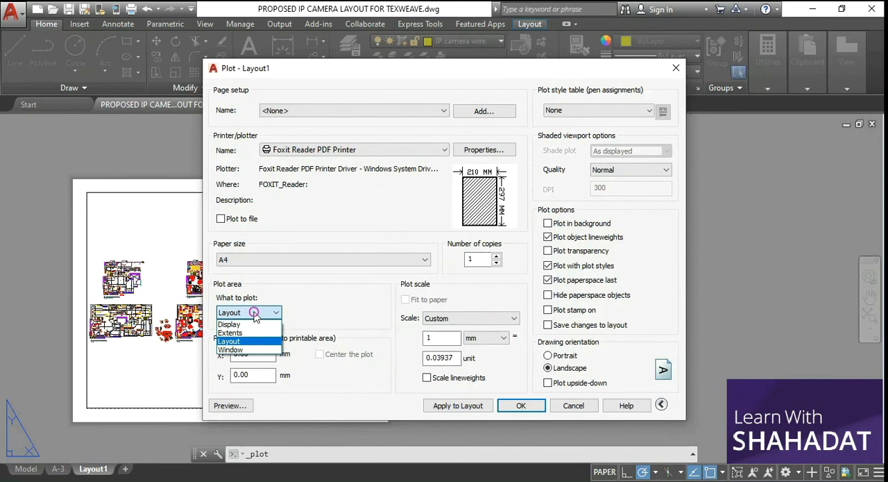
pyautogui.click(232, 349)
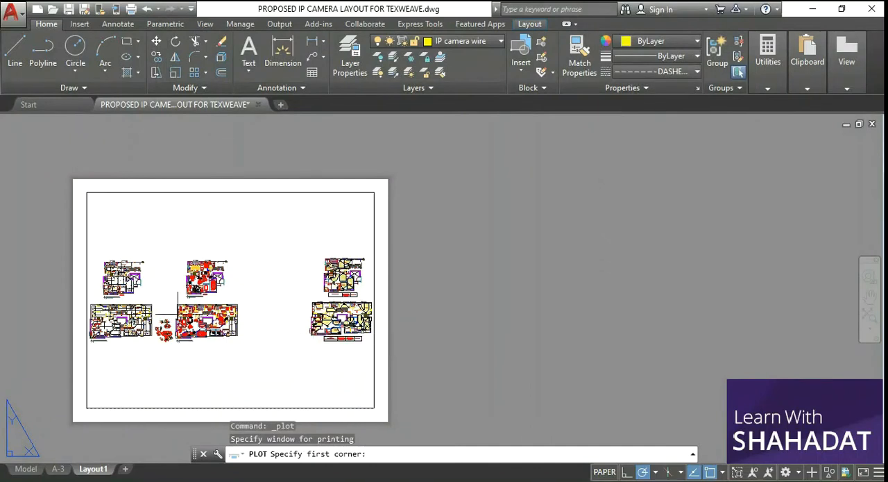
pyautogui.scroll(2, 207, 329)
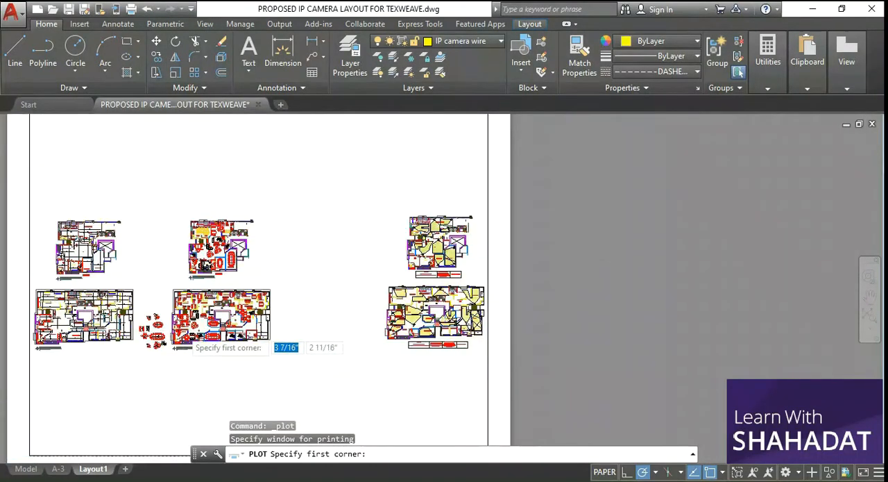
pyautogui.scroll(1, 188, 343)
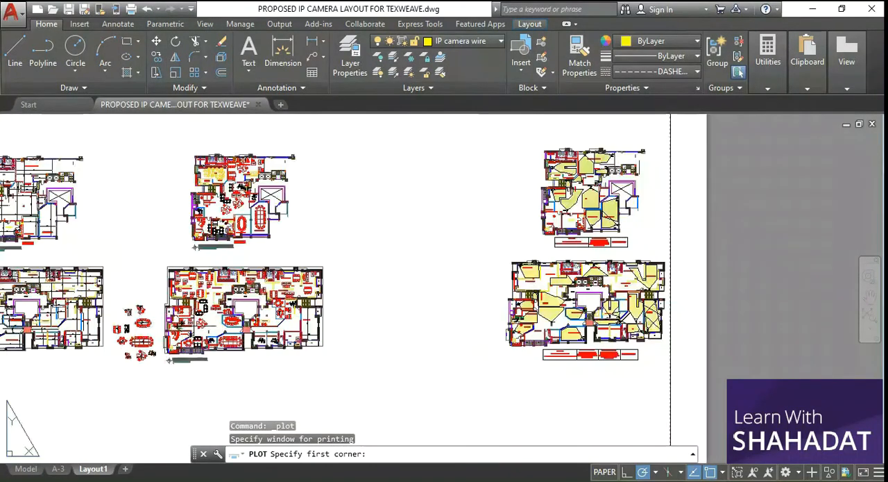
pyautogui.click(179, 146)
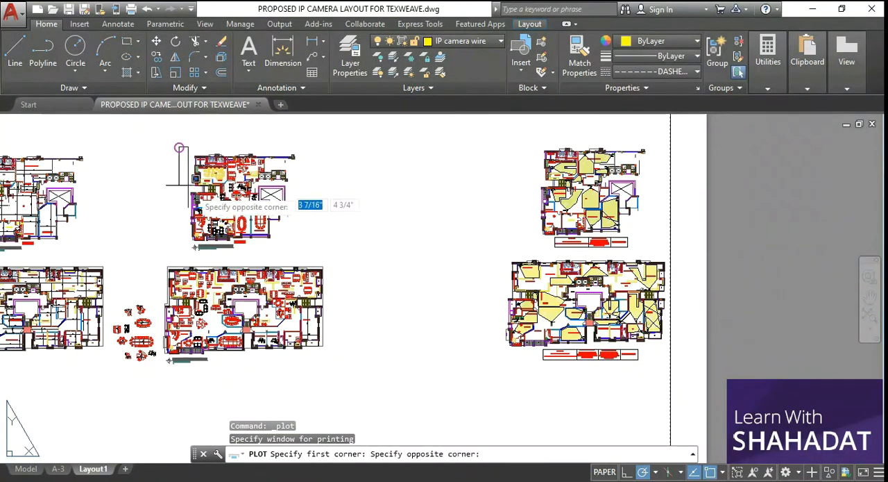
pyautogui.click(313, 251)
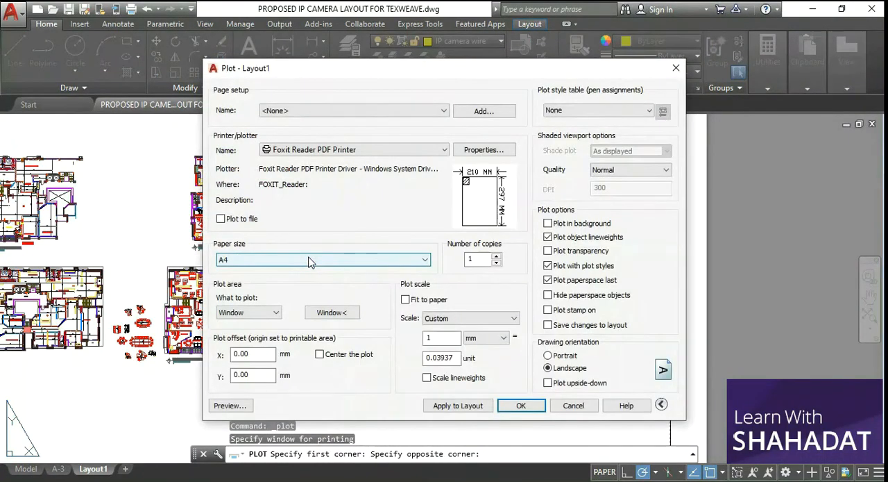
# Scale the plot to fit the paper and keep the plot style table at None
pyautogui.moveTo(476, 193)
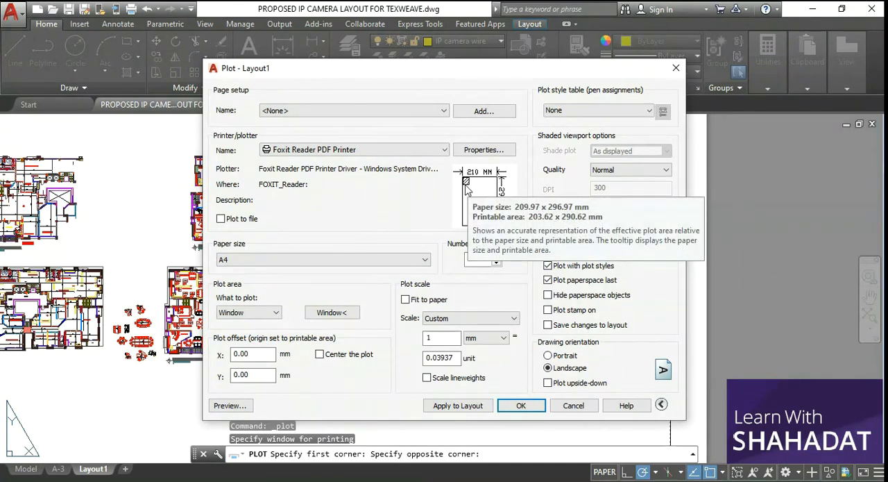
pyautogui.click(406, 300)
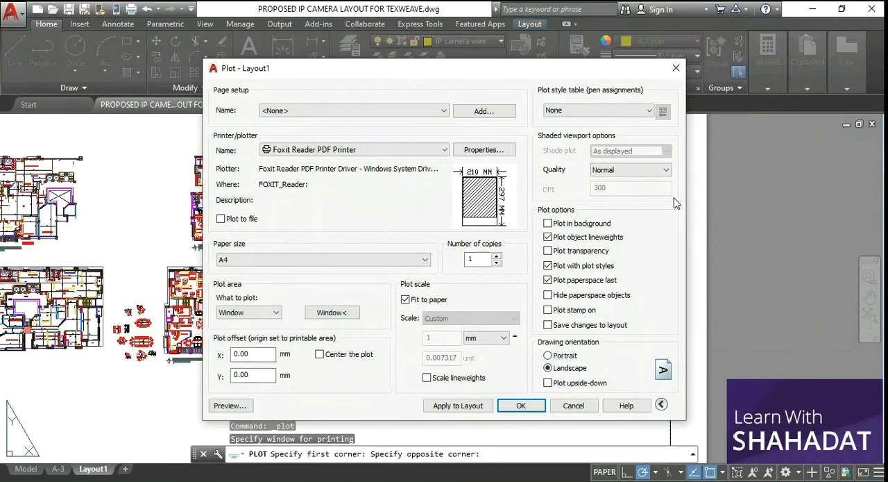
pyautogui.click(603, 111)
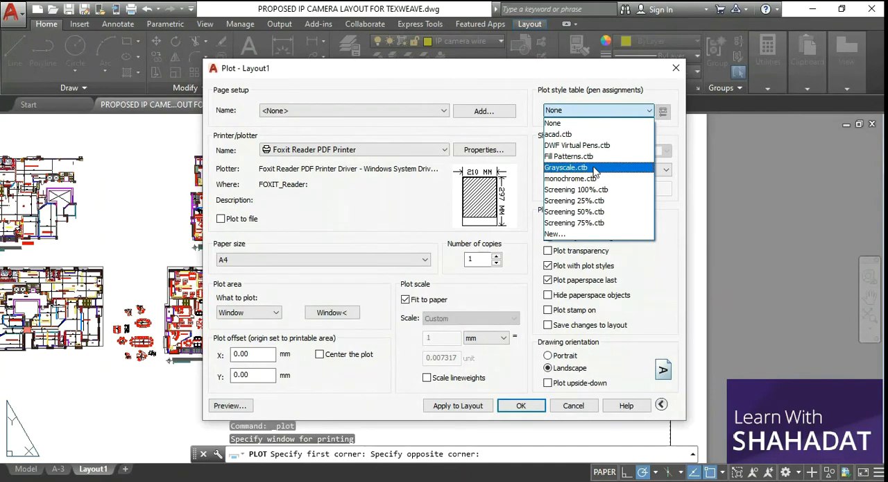
pyautogui.click(601, 122)
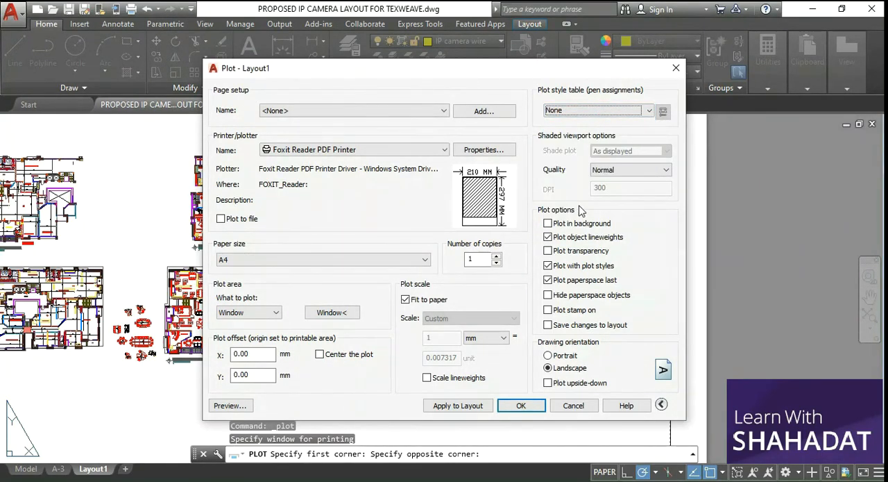
# Try the Portrait drawing orientation, return it to Landscape, and run the plot
pyautogui.click(563, 355)
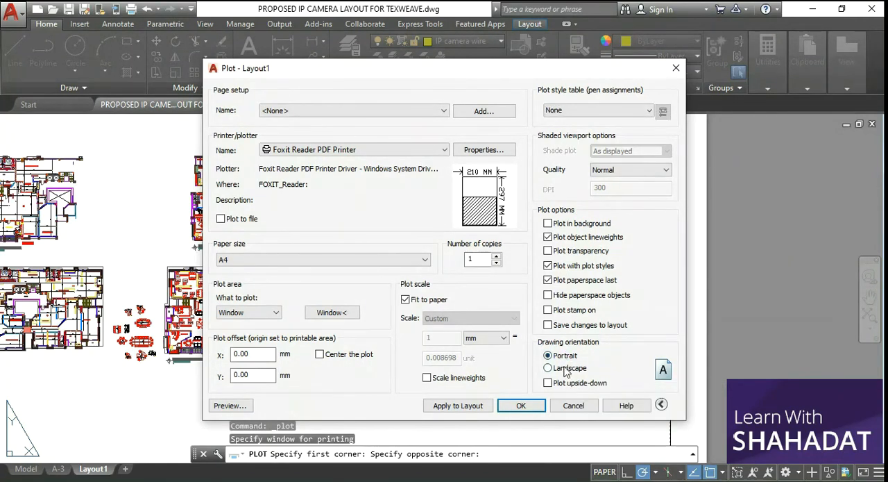
pyautogui.click(567, 372)
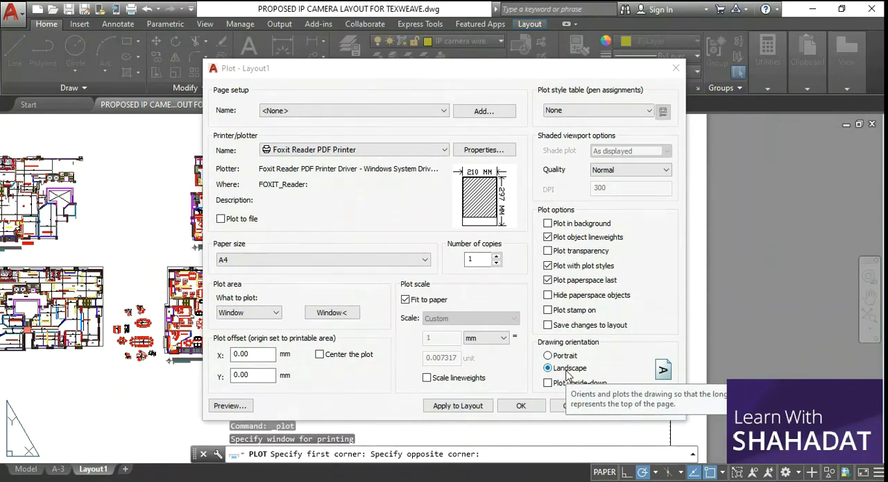
pyautogui.click(529, 406)
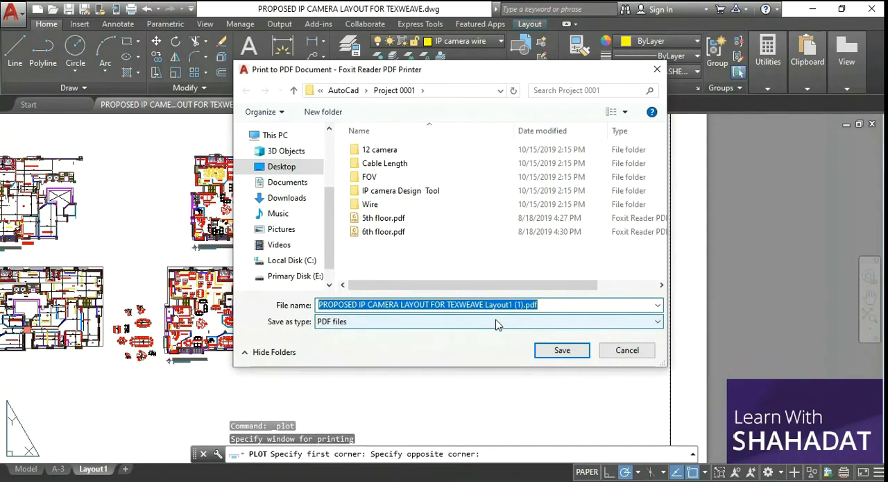
# Save the plotted PDF in the Tutorials folder on the Desktop under the suggested file name
pyautogui.click(281, 167)
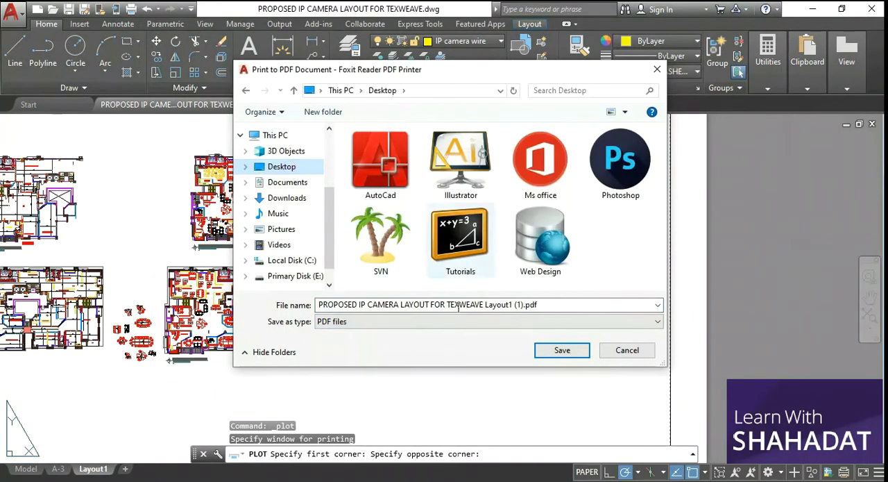
pyautogui.click(522, 304)
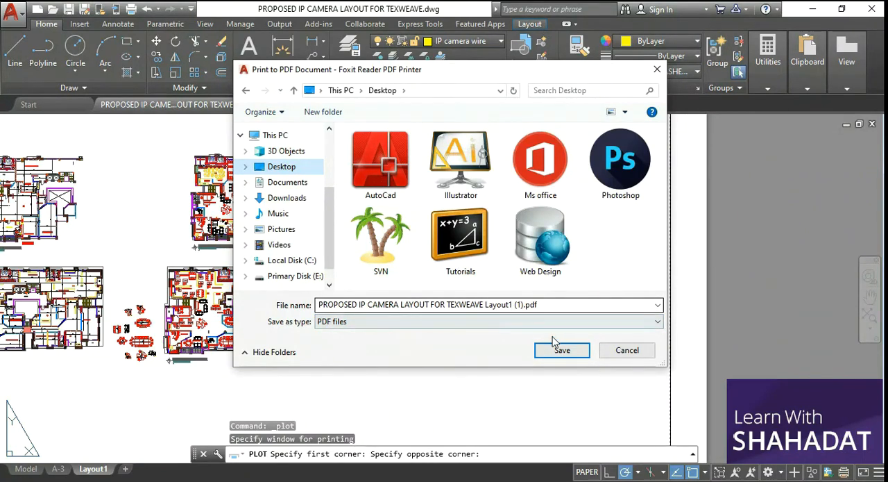
pyautogui.click(573, 353)
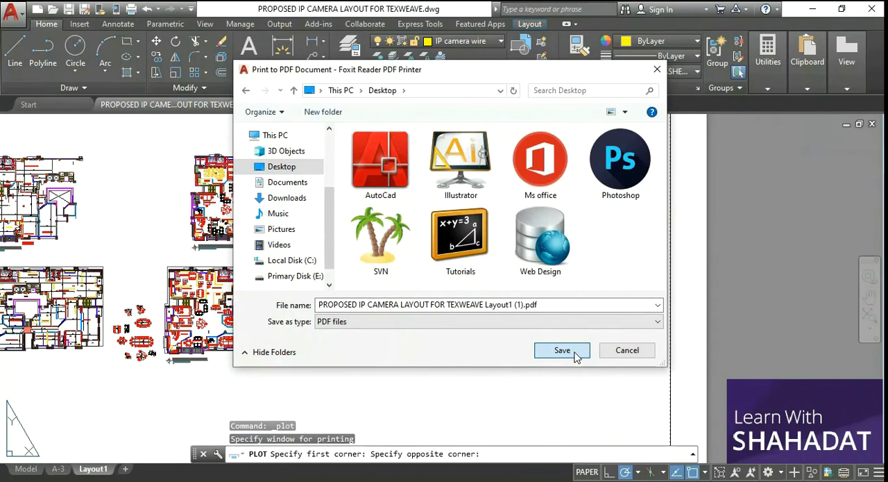
pyautogui.doubleClick(442, 242)
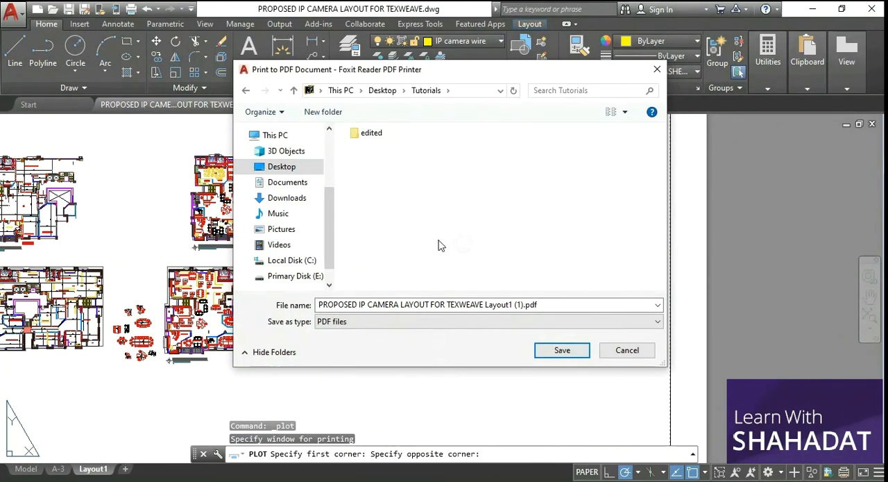
pyautogui.click(573, 351)
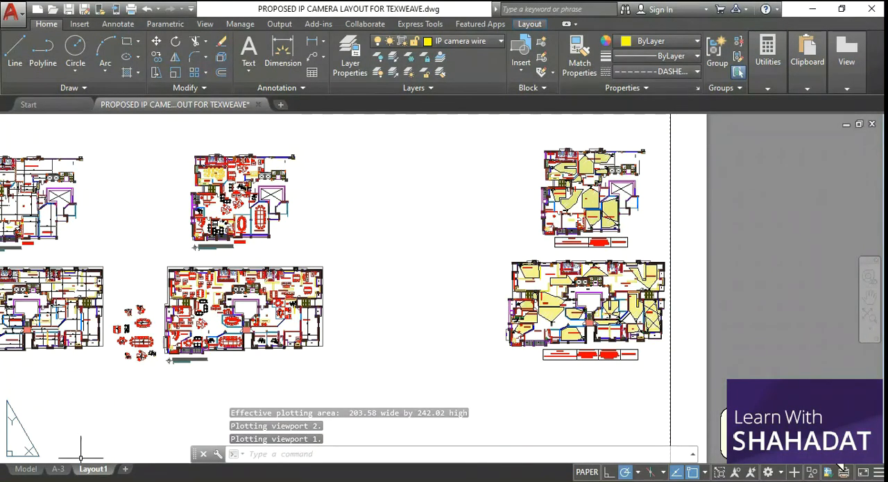
# Switch to File Explorer, go to the Tutorials folder on the Desktop, and bring up the plotted PDF in Foxit Reader
pyautogui.click(52, 479)
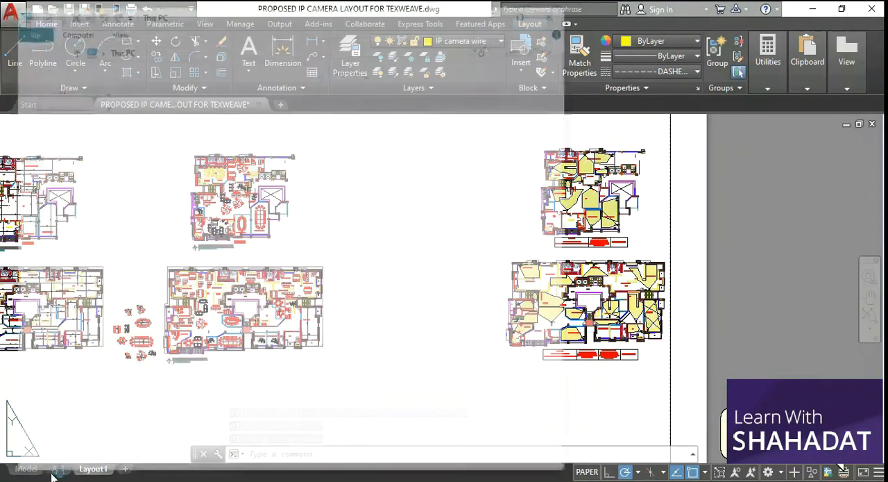
pyautogui.click(70, 95)
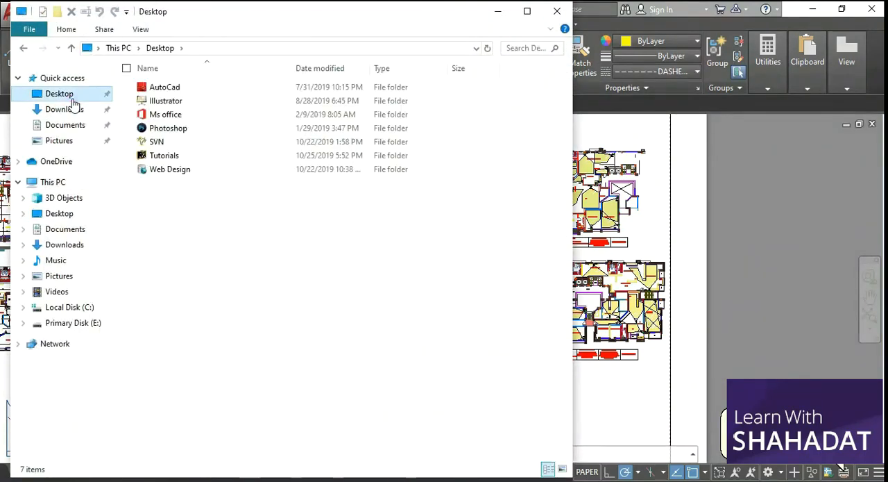
pyautogui.click(170, 158)
pyautogui.doubleClick(170, 156)
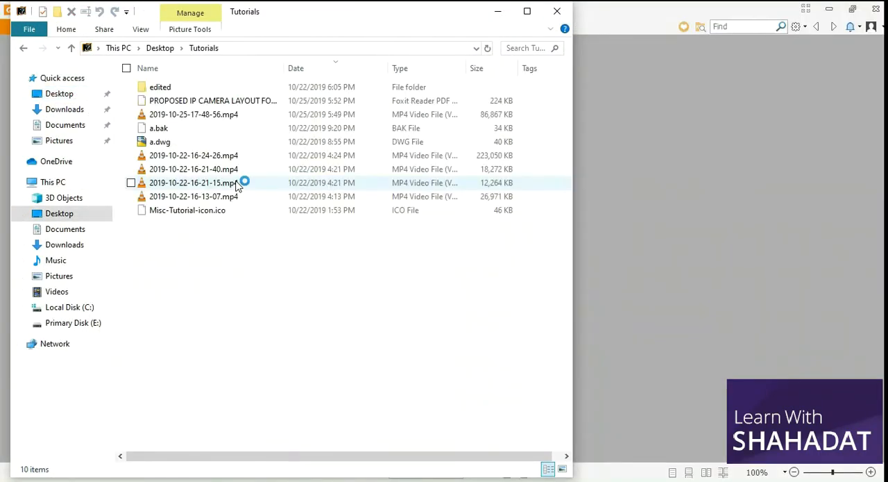
pyautogui.click(497, 12)
# Rotate the PDF's page view so the 6th floor plan reads upright, and examine the whole plotted page
pyautogui.scroll(-3, 451, 260)
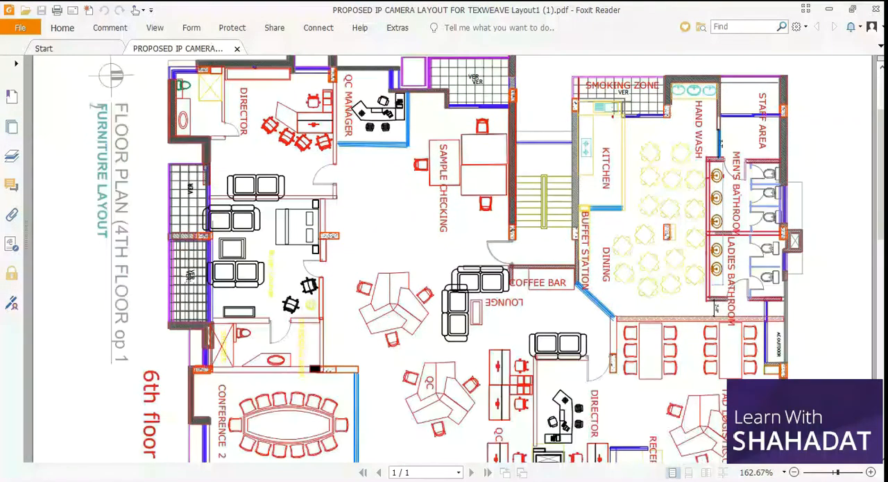
pyautogui.click(794, 472)
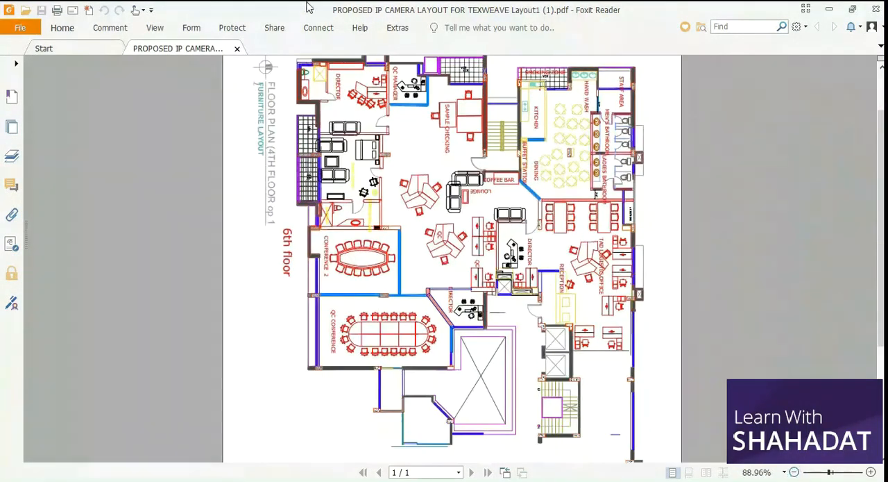
pyautogui.click(155, 30)
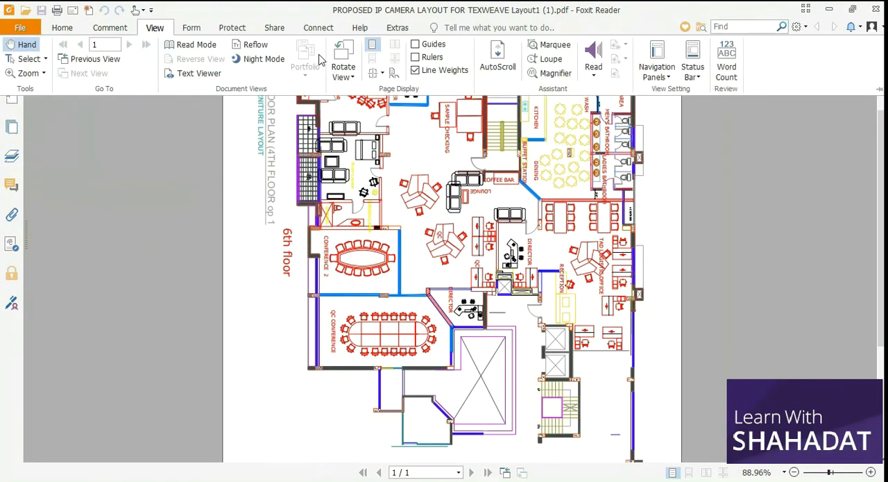
pyautogui.click(343, 54)
pyautogui.scroll(-2, 314, 199)
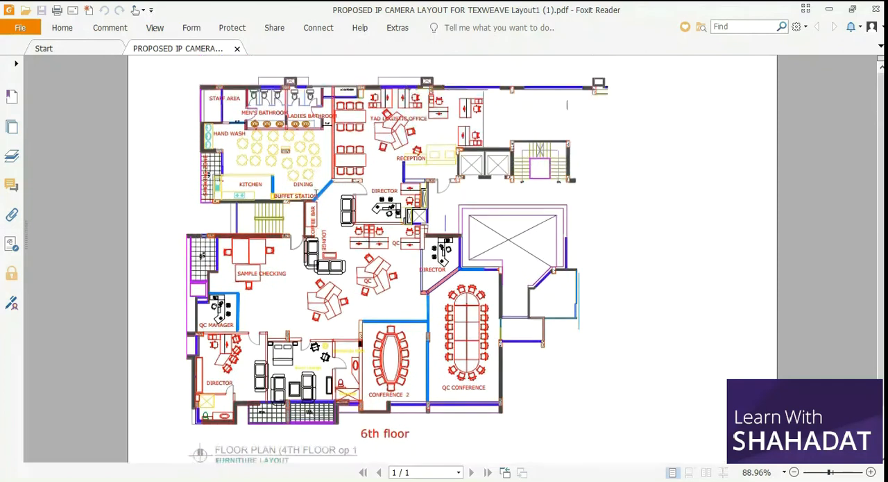
pyautogui.scroll(2, 315, 199)
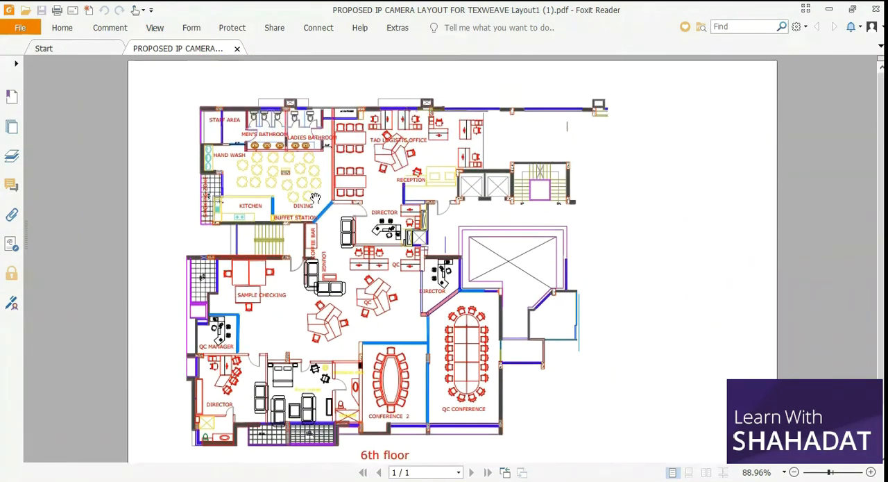
pyautogui.scroll(-1, 314, 199)
pyautogui.click(795, 472)
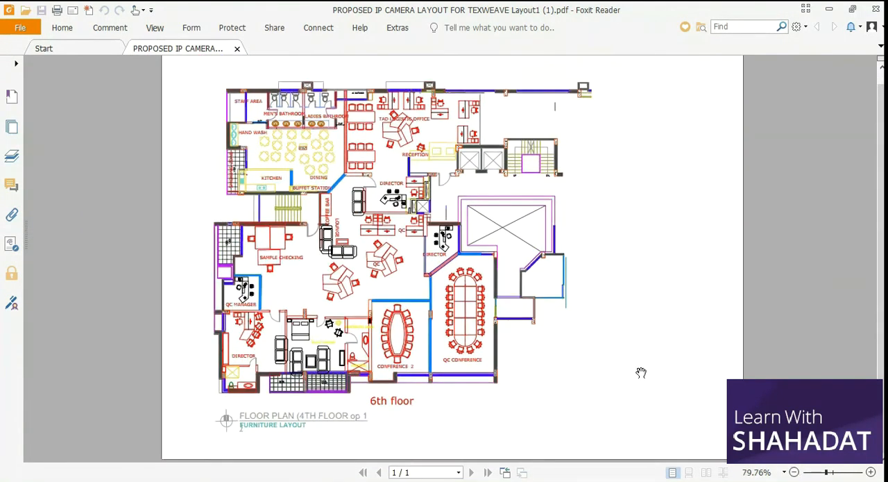
pyautogui.scroll(1, 549, 253)
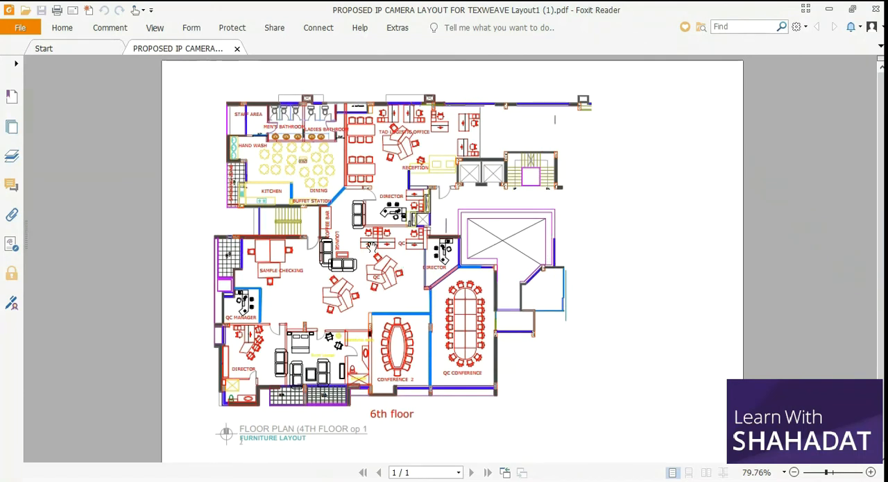
pyautogui.scroll(-1, 366, 229)
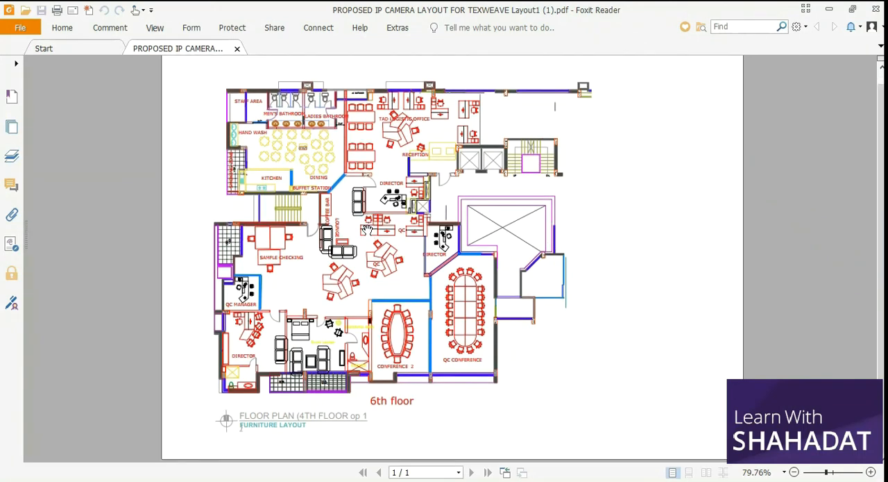